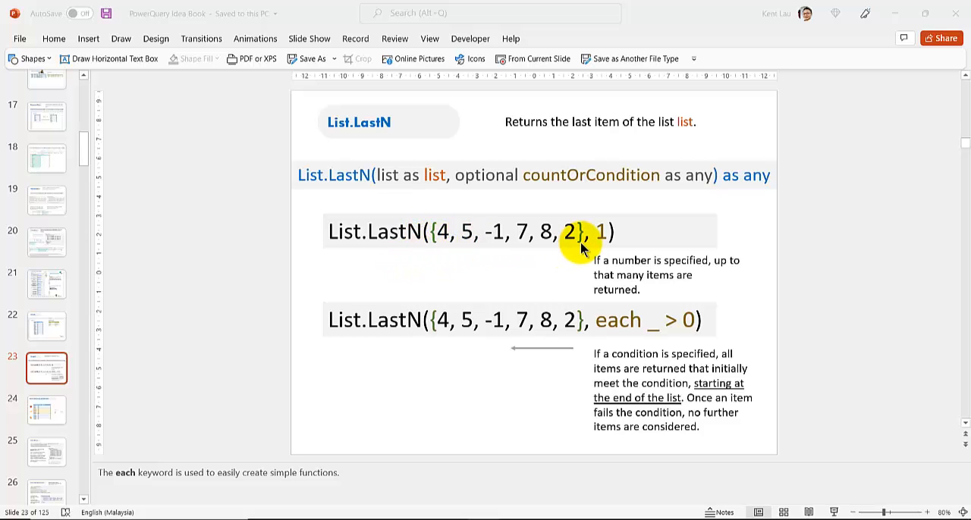
- Copy the first example, List.LastN({4, 5, -1, 7, 8, 2}, 1), from the slide into Query1's formula in the Power Query Editor and evaluate it
double_click(394, 235)
triple_click(396, 238)
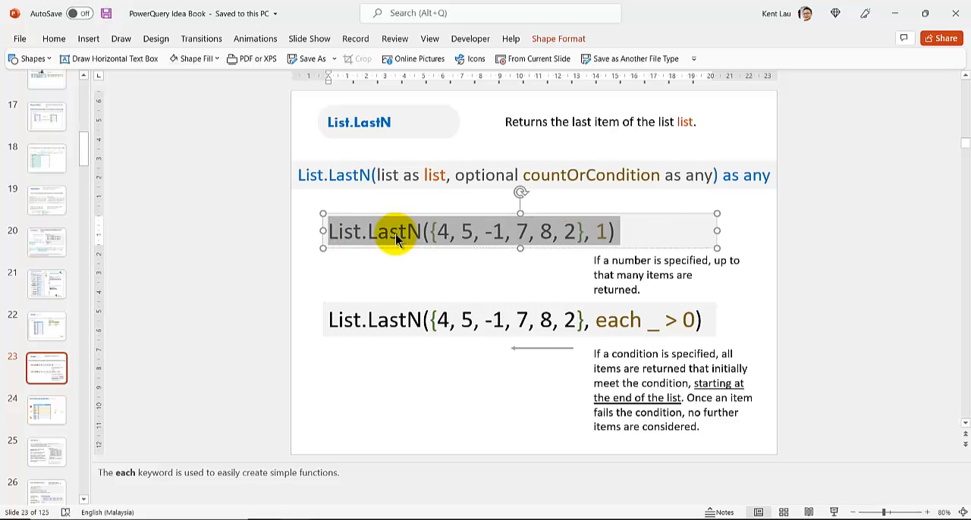
left_click(412, 275)
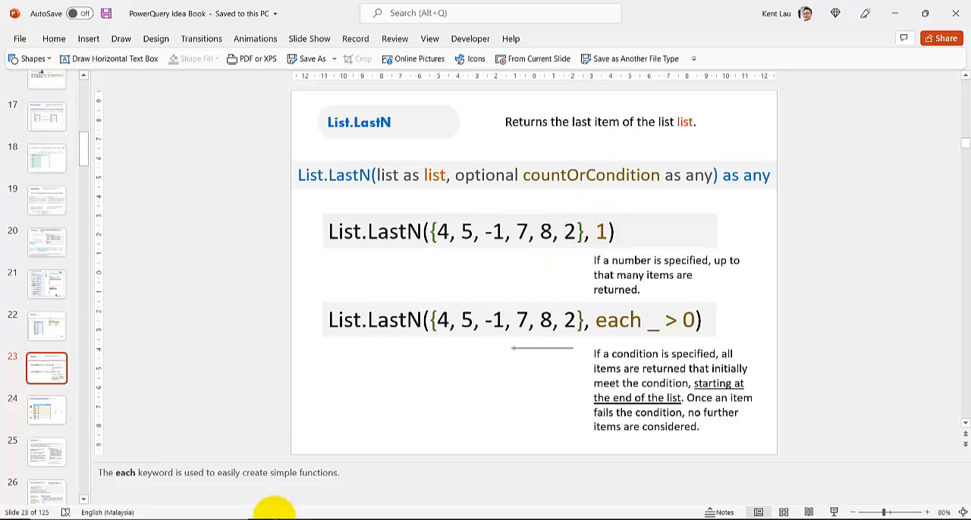
left_click(352, 519)
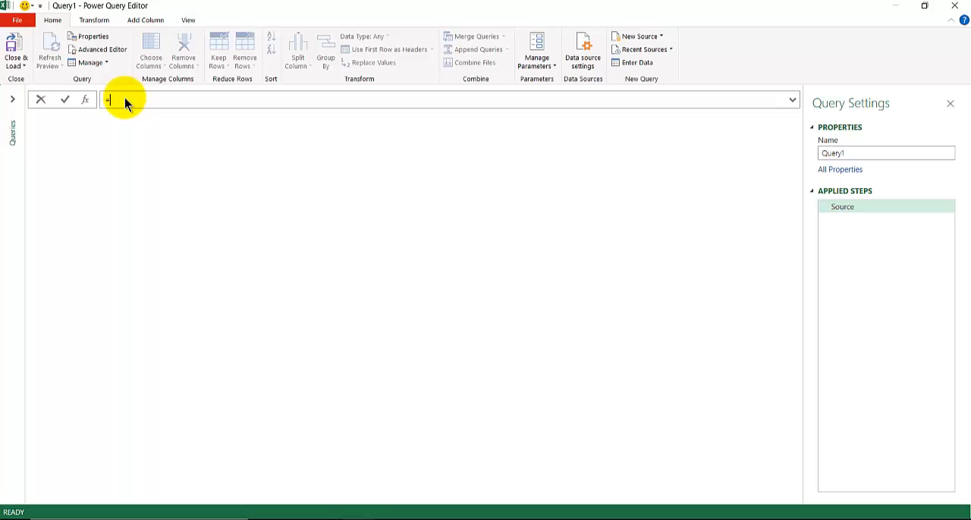
key("BackSpace")
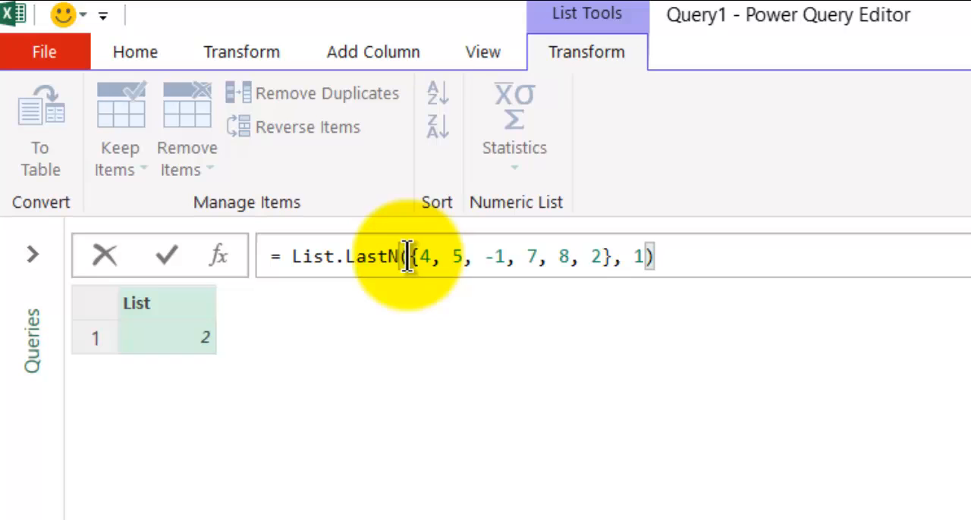
- Set the count argument of the List.LastN formula to 2 and evaluate it
left_click(637, 257)
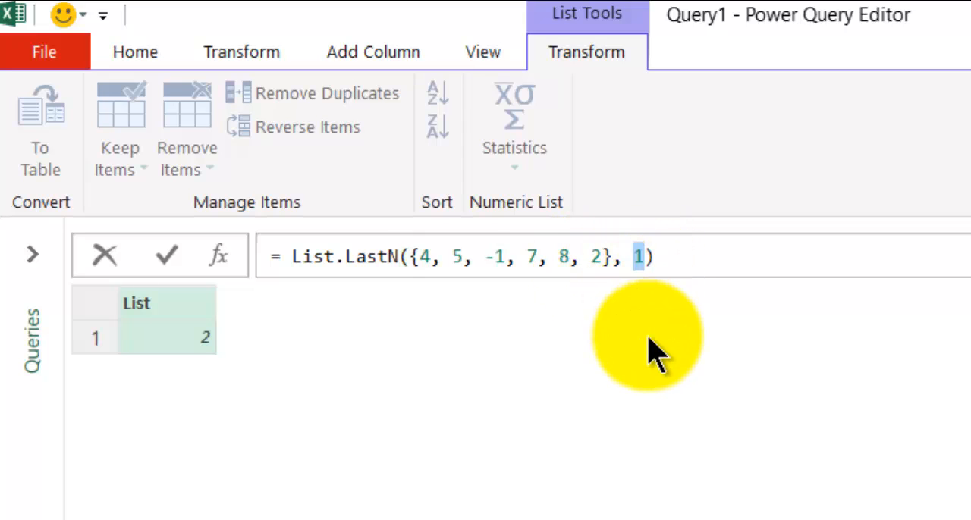
type("2")
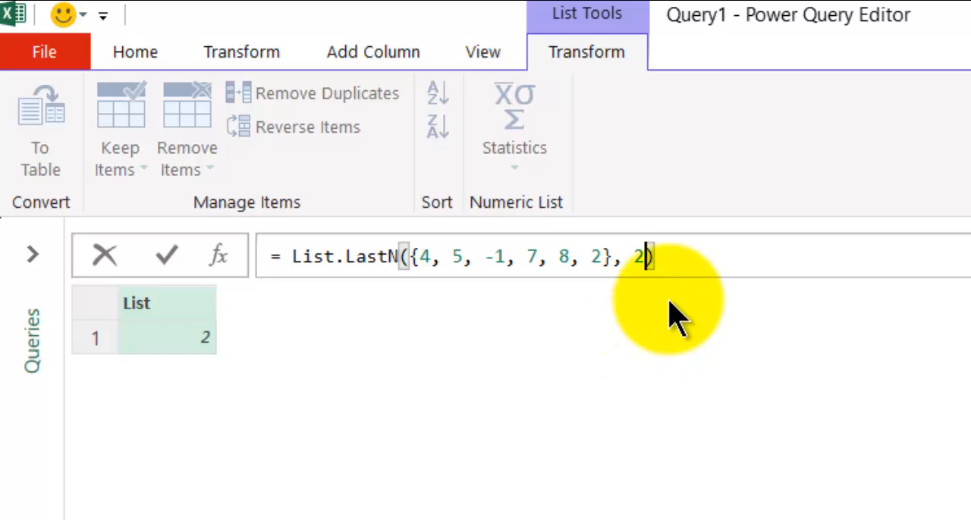
key("Return")
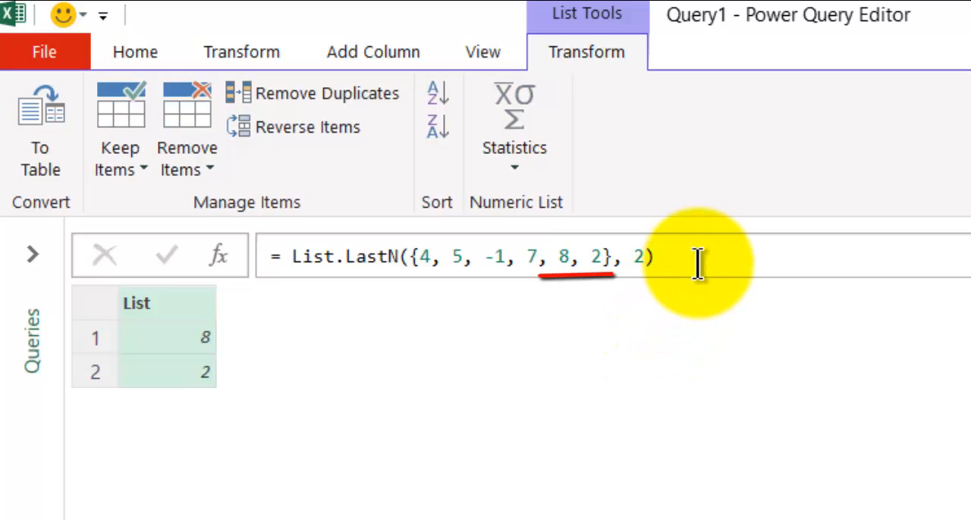
- Change the List.LastN formula's count argument to 4 and evaluate it
double_click(636, 257)
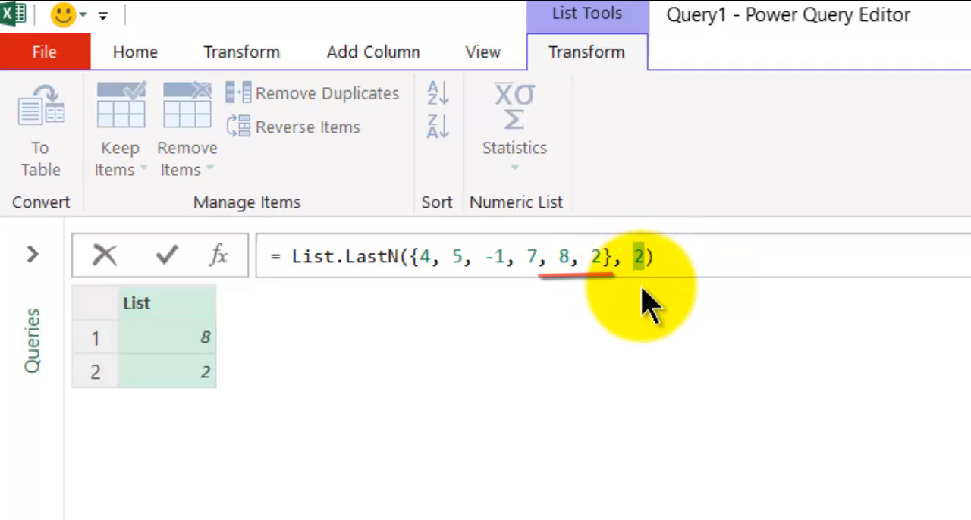
type("4")
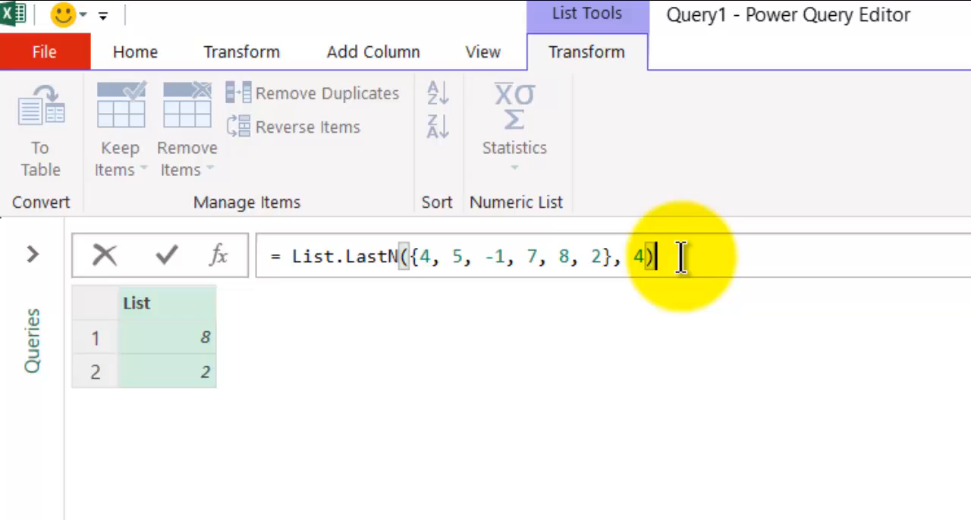
key("Return")
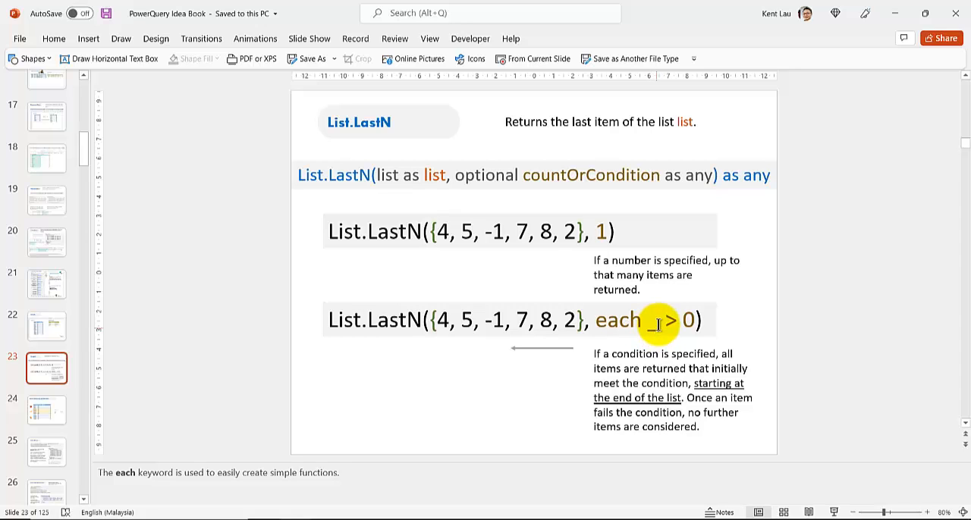
- Back in the Power Query Editor, replace the count argument of List.LastN with the condition each _ > 0 and evaluate it
left_click(355, 519)
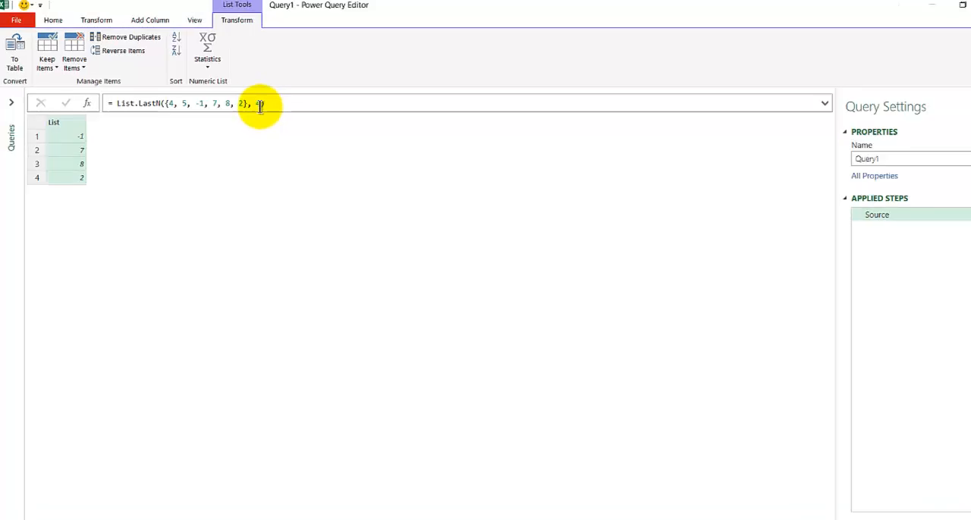
left_click_drag(255, 101, 247, 101)
double_click(248, 100)
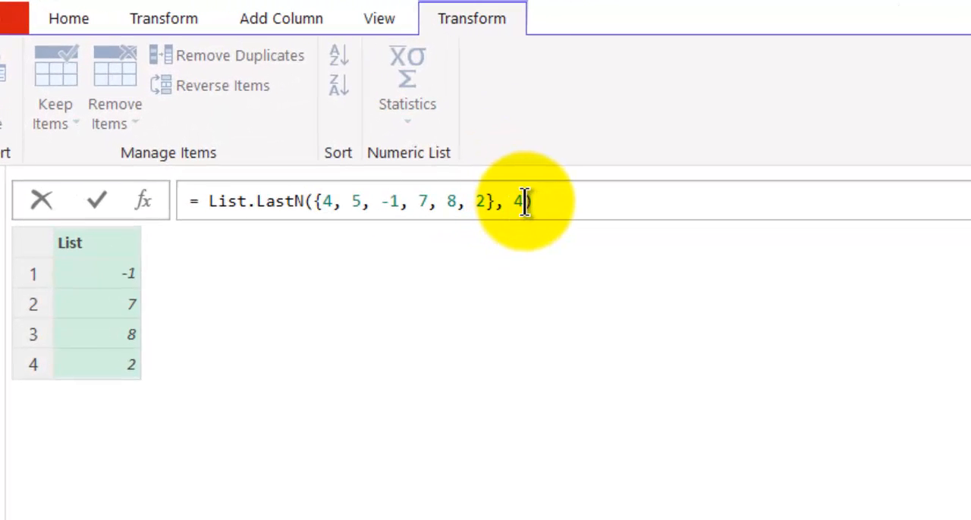
left_click_drag(515, 202, 525, 195)
type("e")
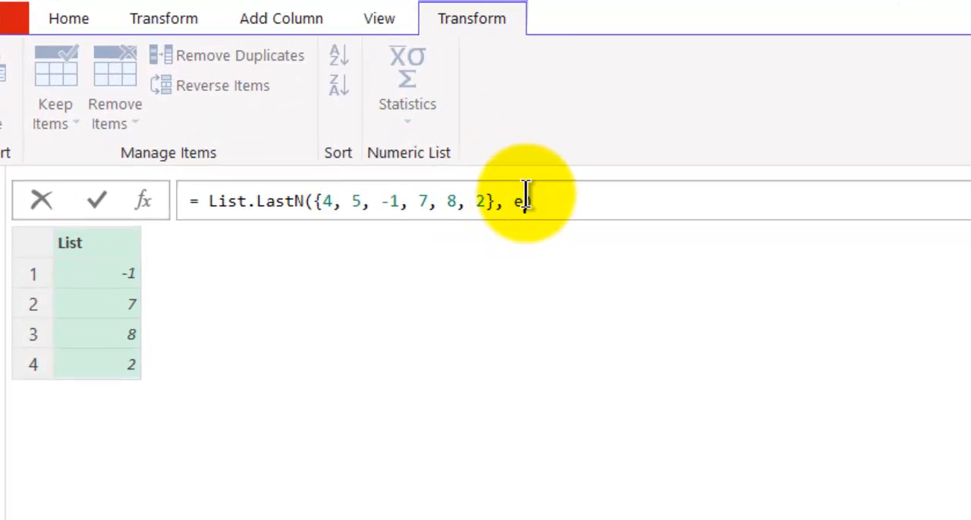
type("ach ")
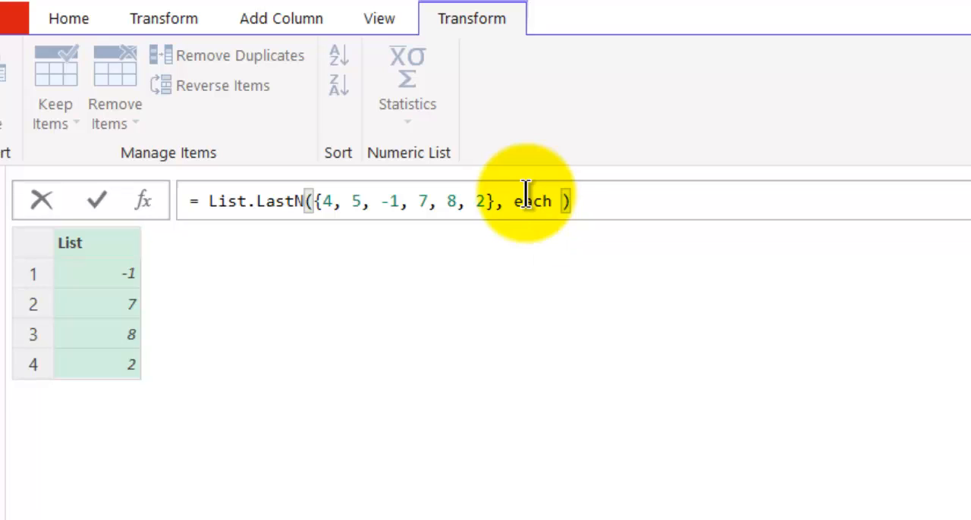
type("_")
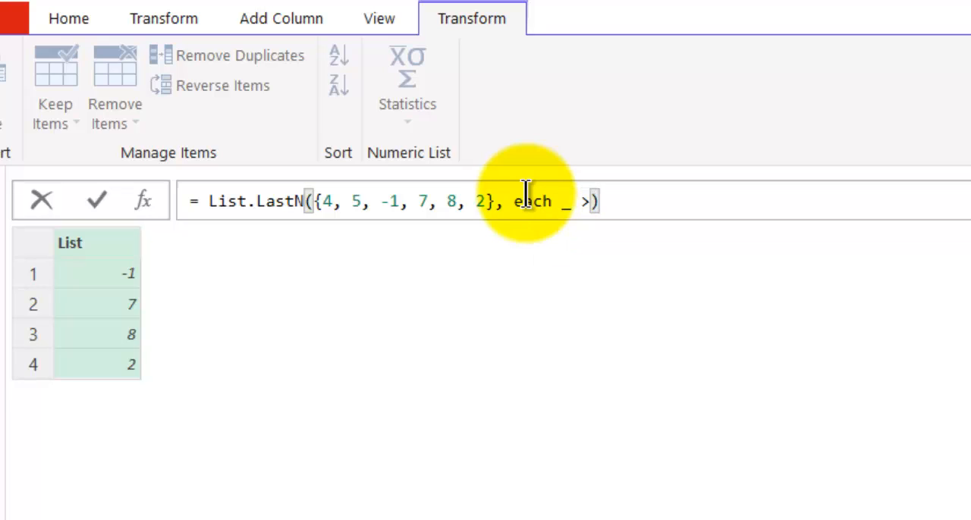
type(" >")
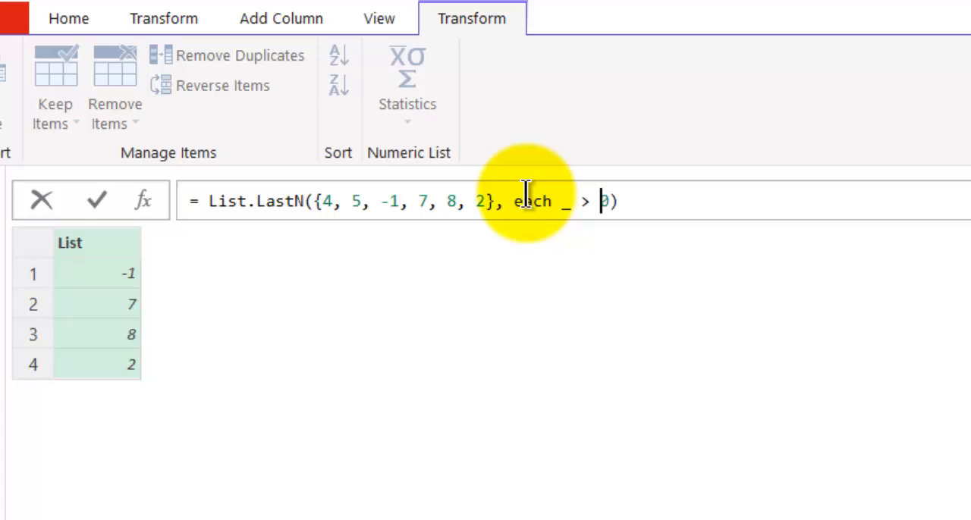
key("Return")
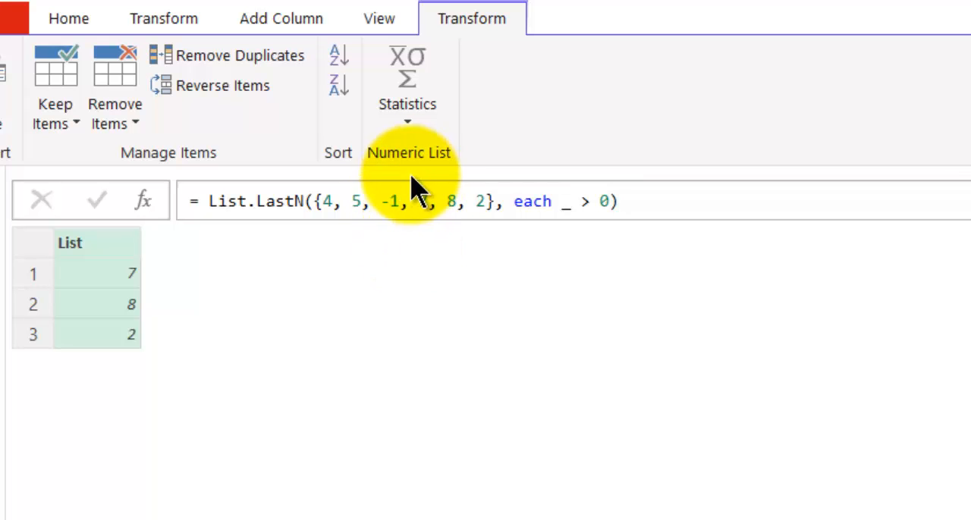
- Compare the last three list values with the result, and read the List.LastN syntax and parameter description in the browser documentation
left_click_drag(421, 202, 483, 203)
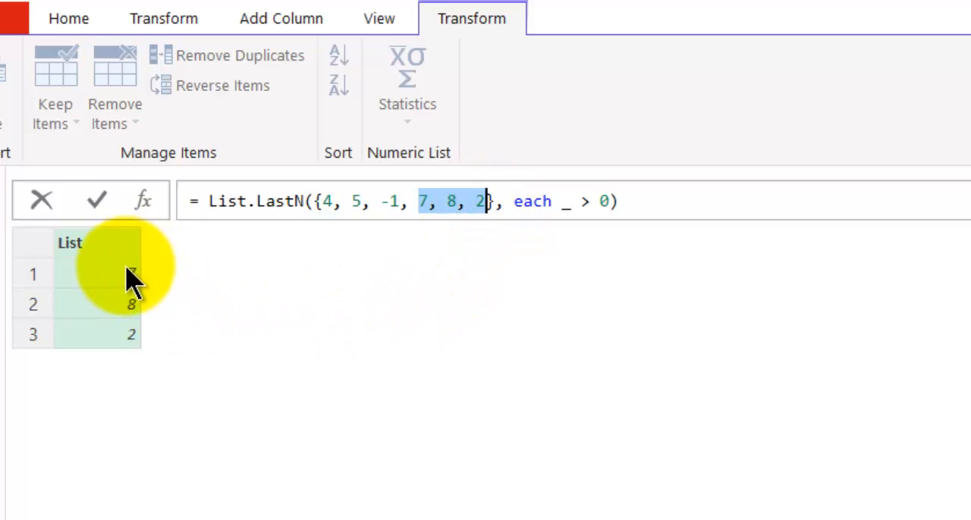
left_click(730, 210)
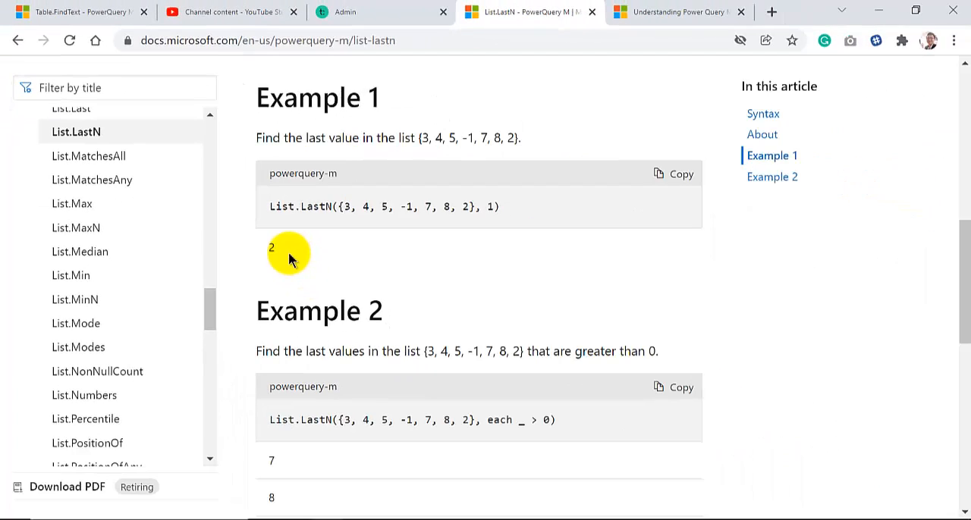
scroll(289, 258, "up", 4)
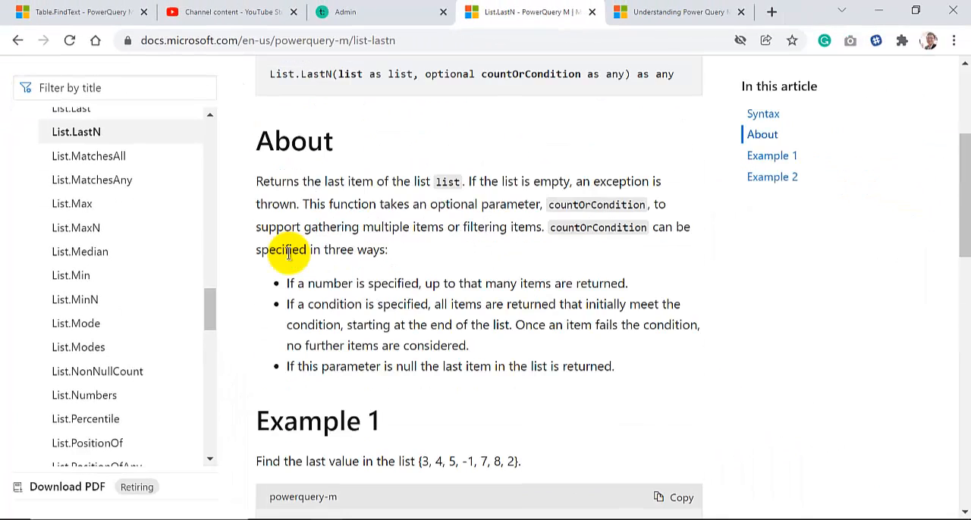
scroll(287, 254, "up", 2)
scroll(284, 250, "down", 1)
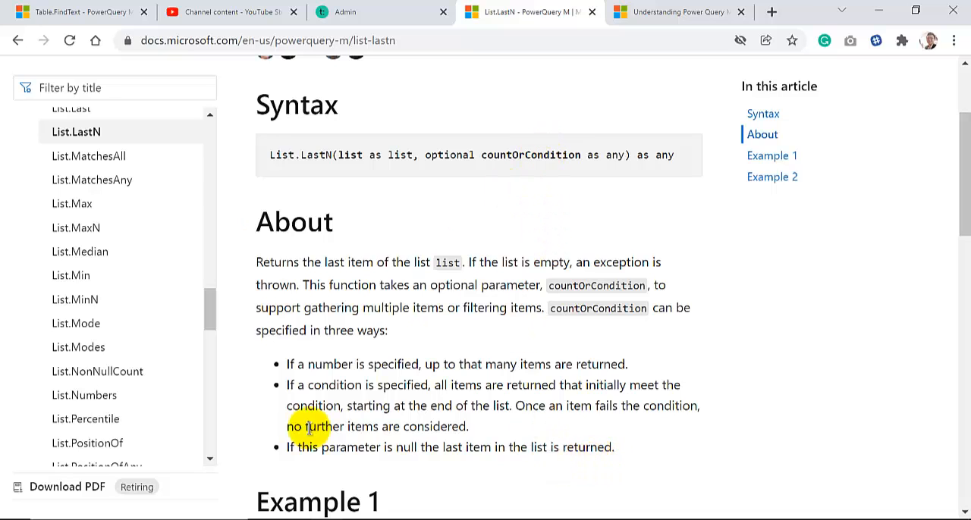
- Return to the Power Query Editor and strip List.LastN and its condition from the formula, leaving only the list {4, 5, -1, 7, 8, 2}
left_click(307, 519)
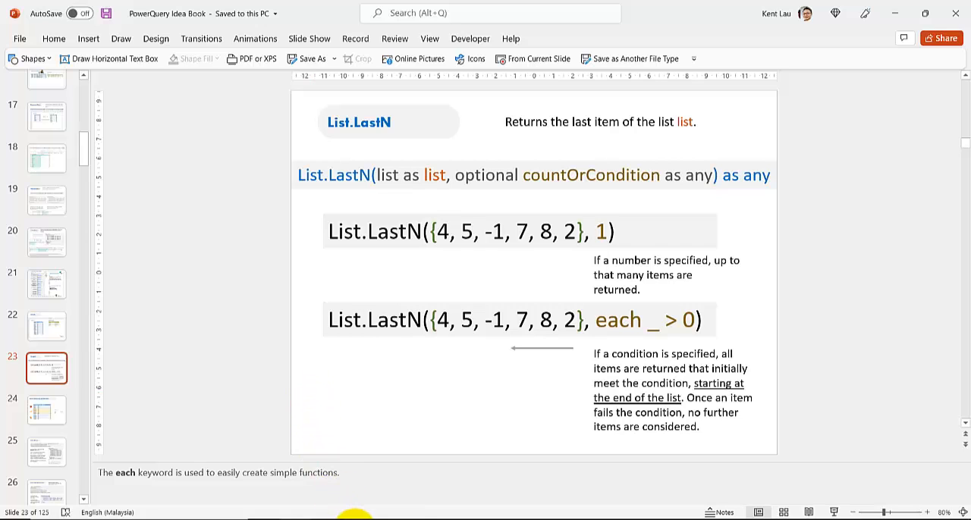
left_click(354, 519)
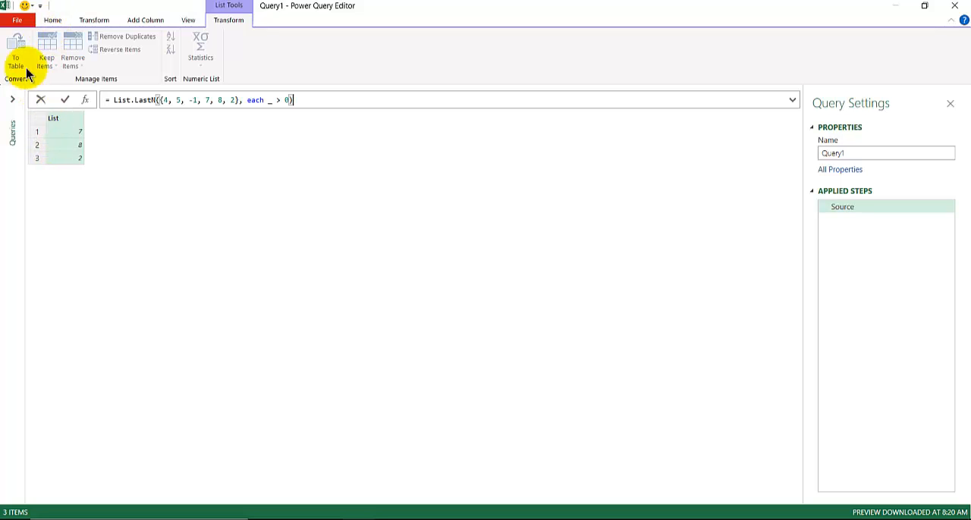
left_click(240, 98)
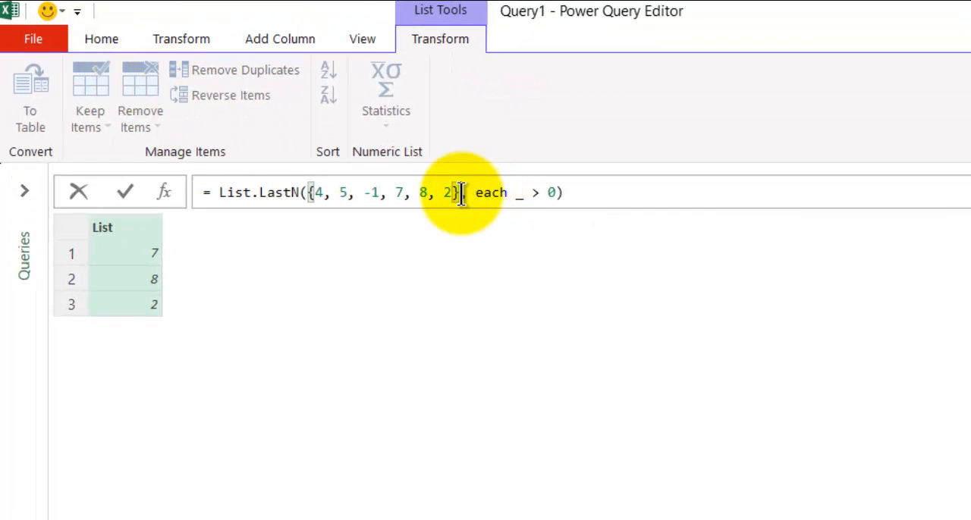
left_click(639, 189)
left_click_drag(535, 194, 445, 184)
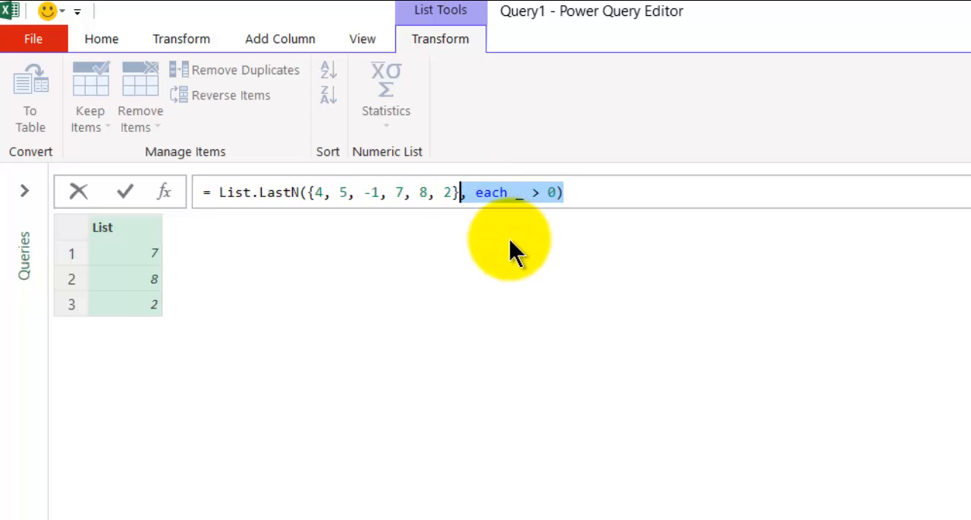
key("Delete")
mouse_move(307, 192)
left_mouse_down()
mouse_move(156, 190)
mouse_move(307, 191)
left_mouse_up()
left_click(222, 191)
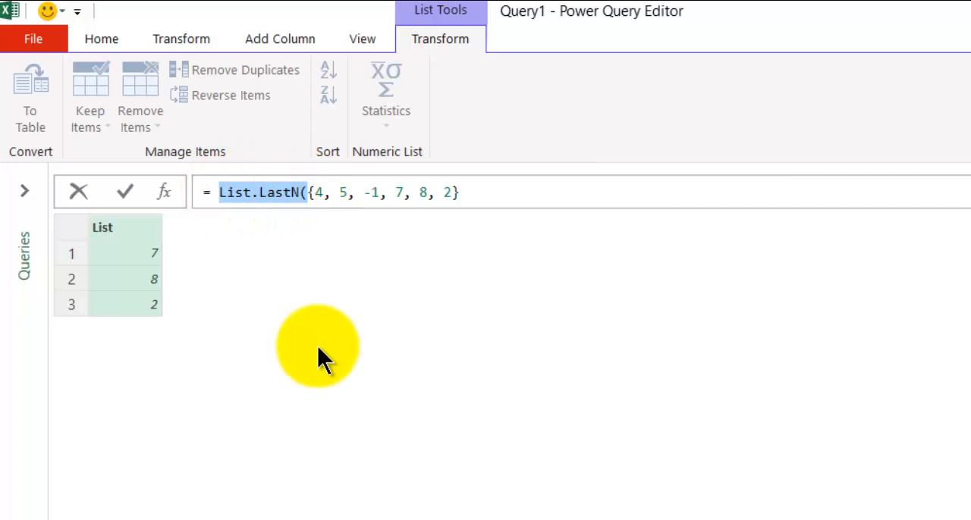
key("Delete")
key("Return")
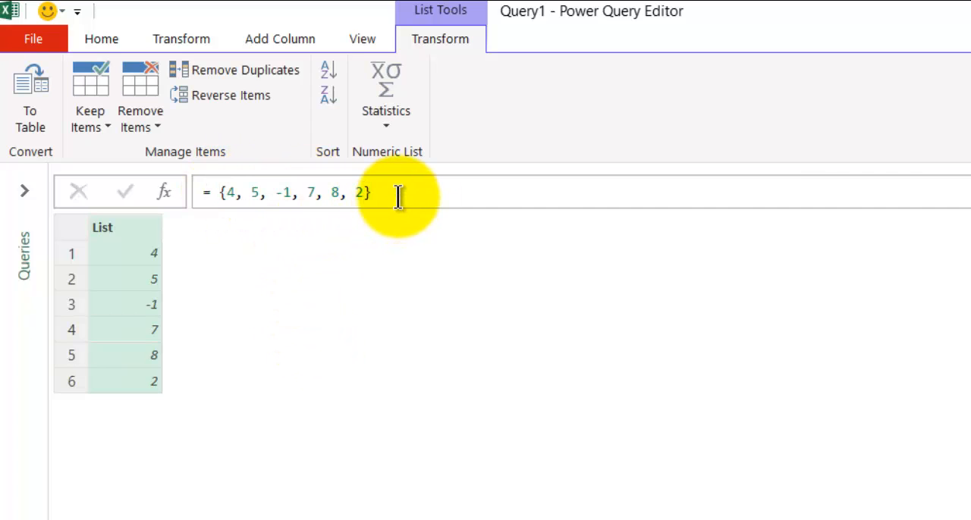
- Convert the list to a table with the delimiter set to None
left_click(26, 62)
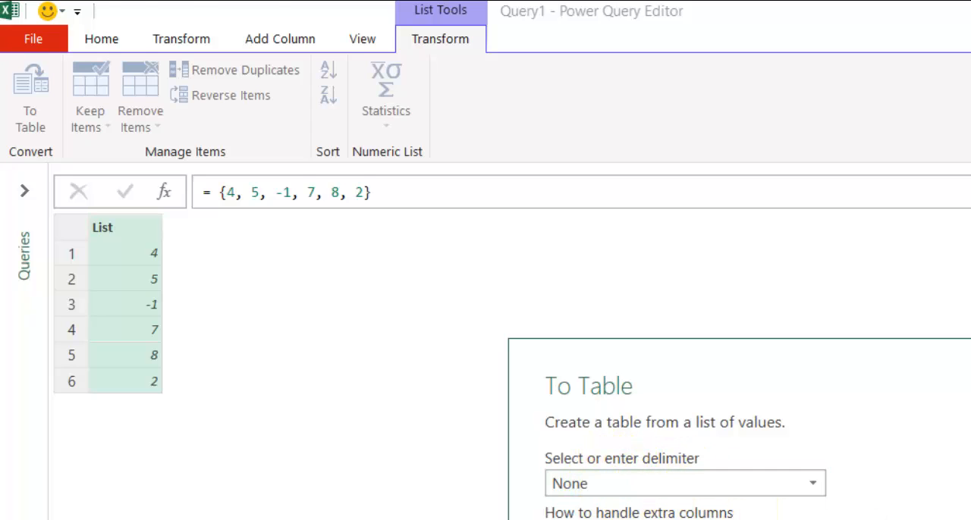
key("Return")
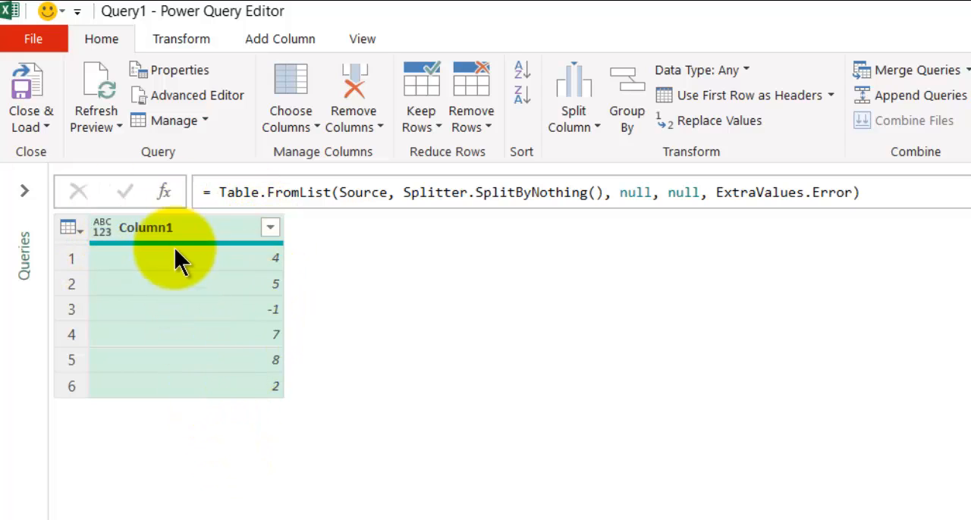
- Wrap the Table.FromList formula in Table.Column with the column name "Column1" and evaluate it to return the column as a list
left_click(219, 192)
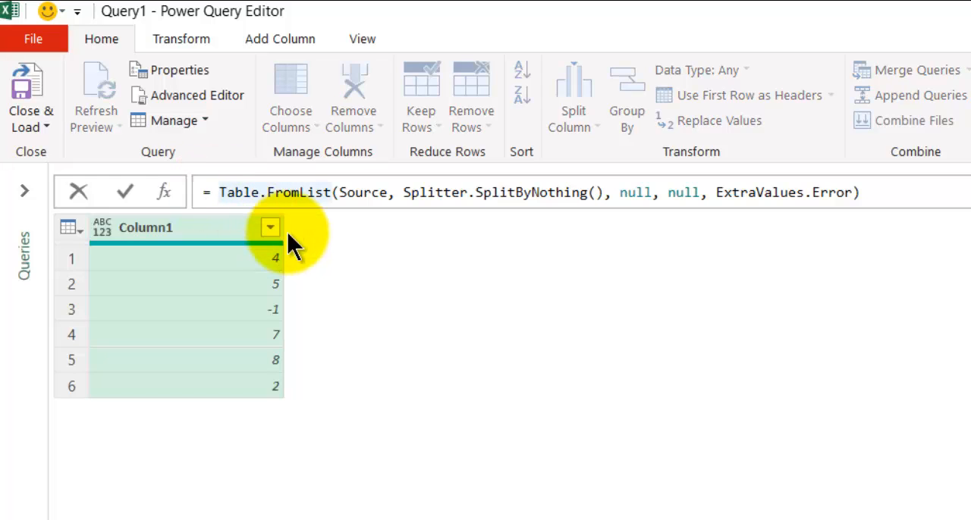
type("Table.Colu,")
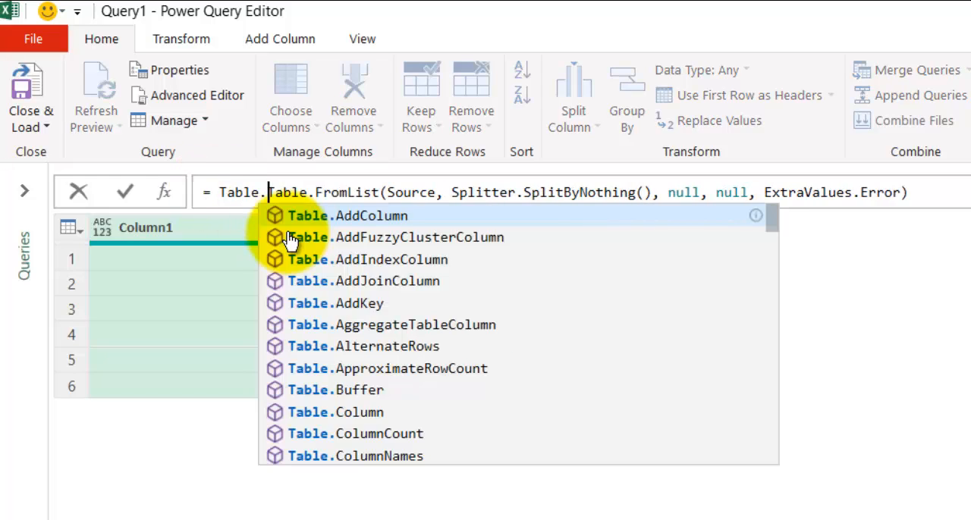
key("BackSpace")
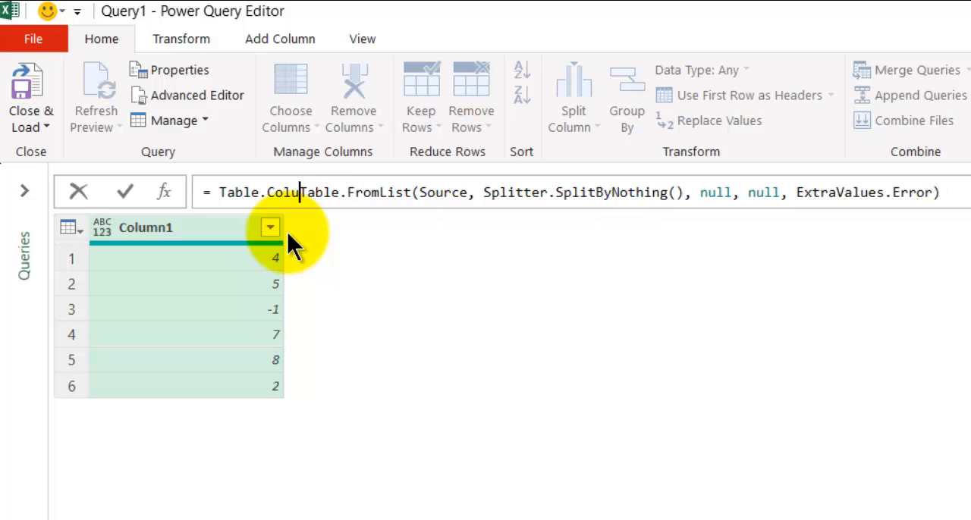
type("mn(")
key("End")
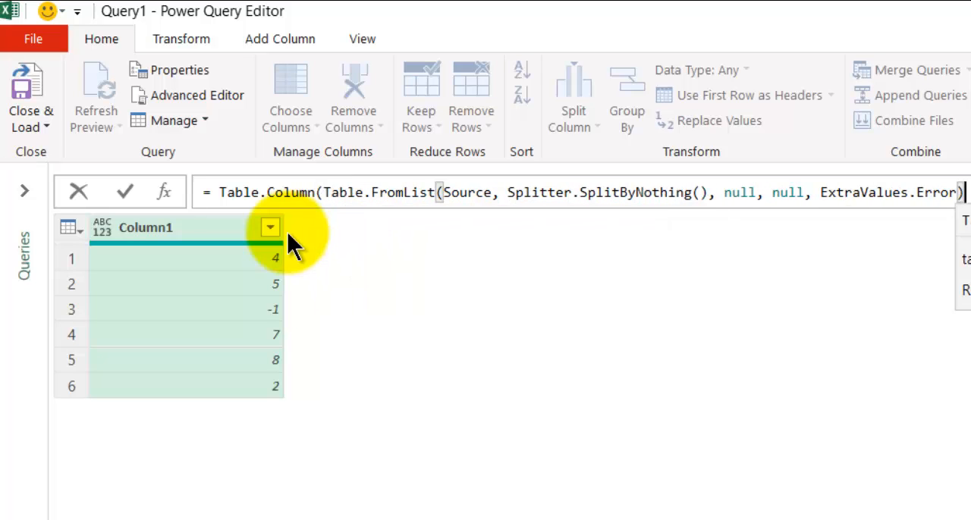
type(",\"")
type("Column")
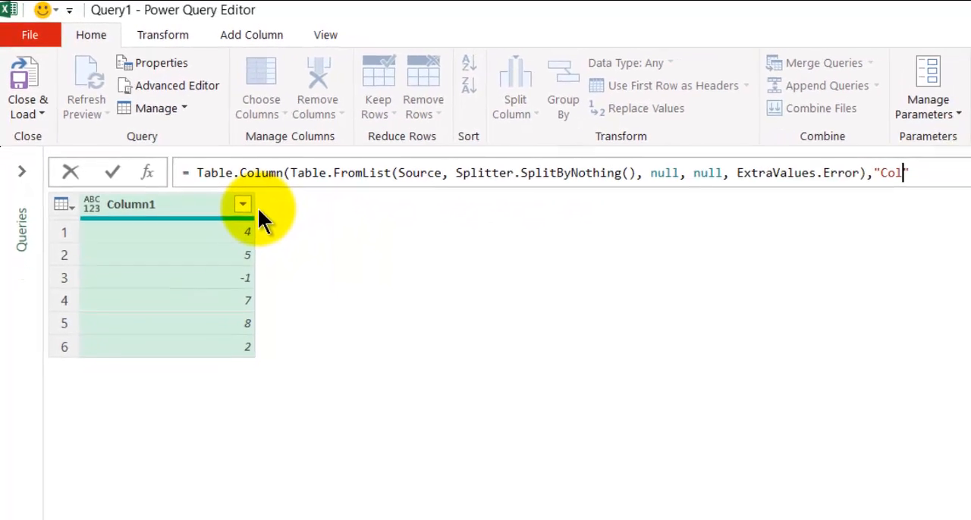
type("1\"")
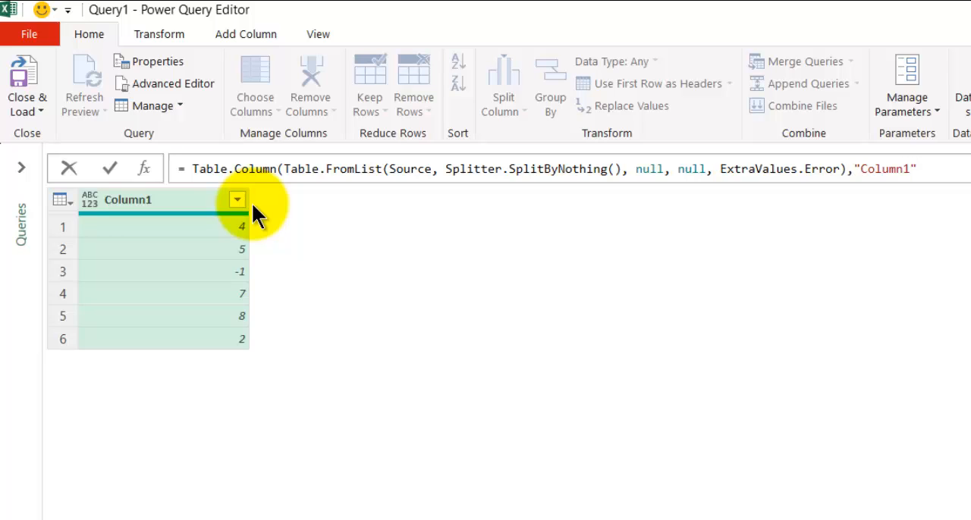
type(")")
key("Return")
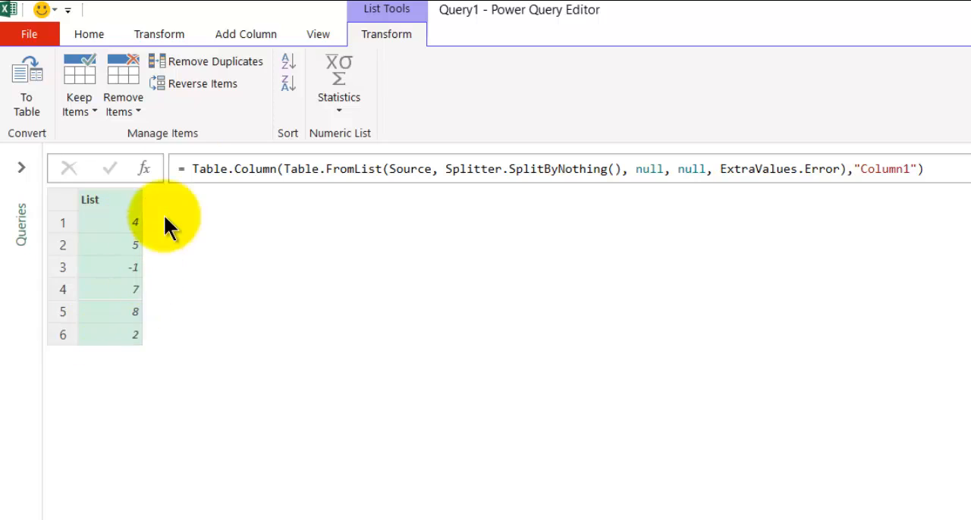
- Wrap the Table.Column formula in List.LastN with a count of 3 and evaluate it
left_click(193, 168)
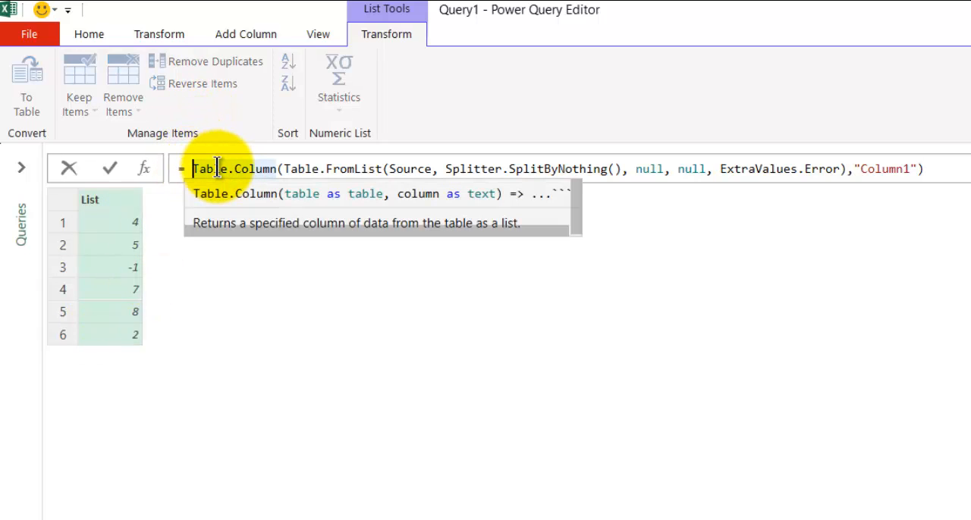
type("List.")
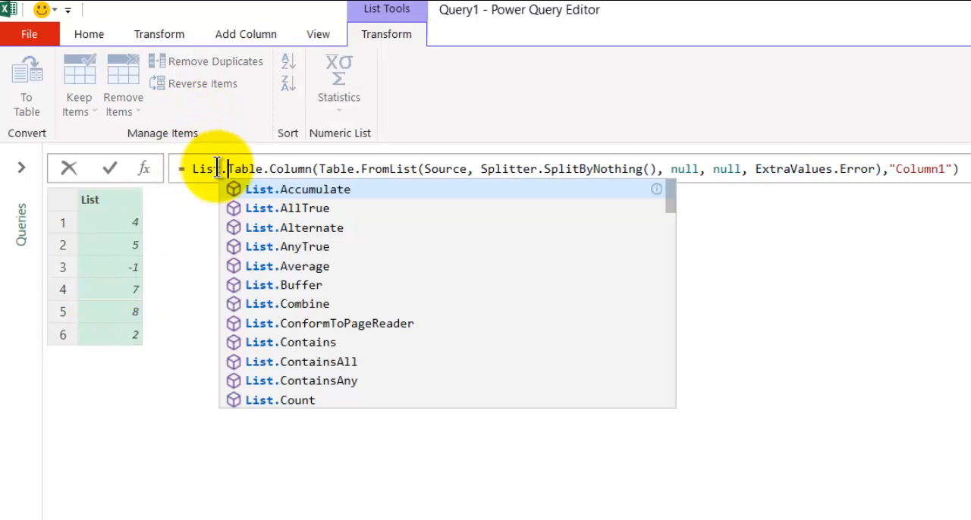
type("LastN")
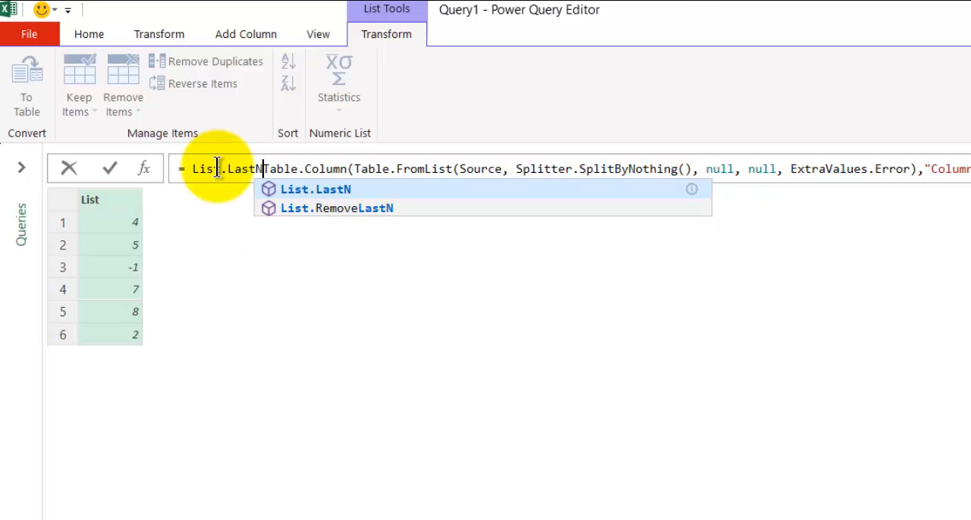
type("(")
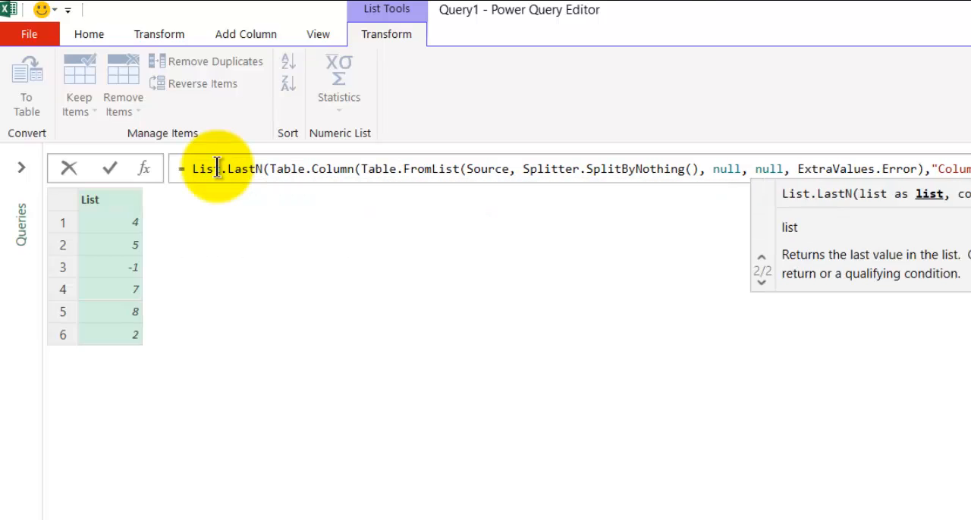
key("End")
left_click(218, 168)
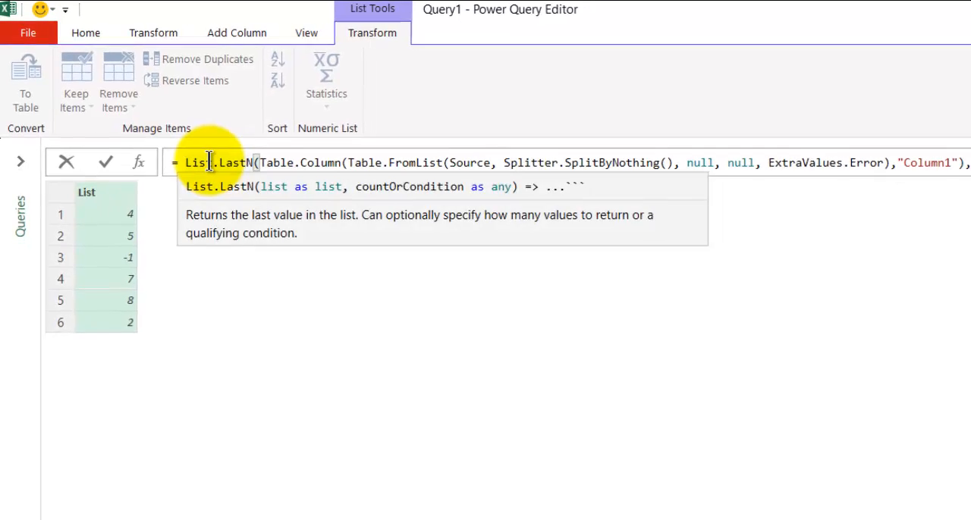
key("ctrl+a")
key("Delete")
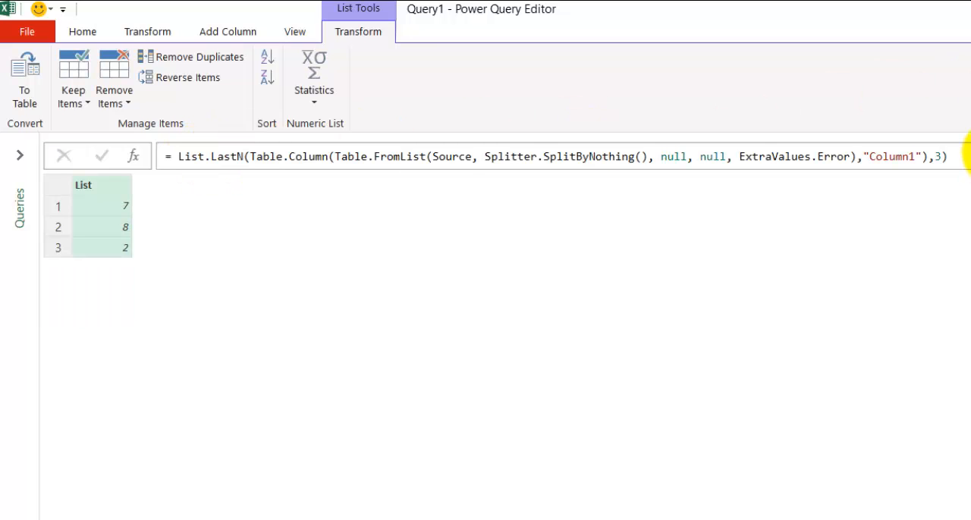
left_click(948, 157)
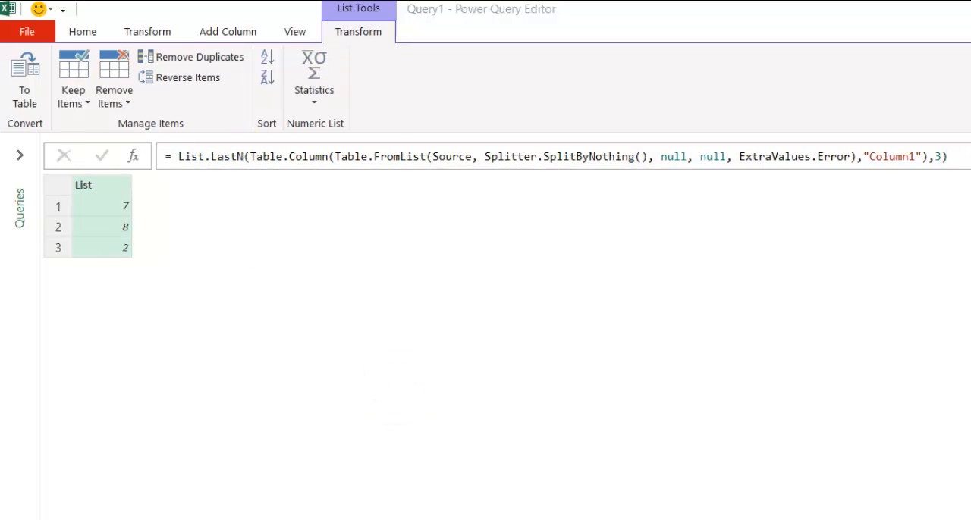
- Browse the List functions around List.LastN in the browser documentation, and switch to the List.LastN slide in PowerPoint
key("alt+Tab")
scroll(222, 469, "up", 3)
scroll(220, 467, "down", 2)
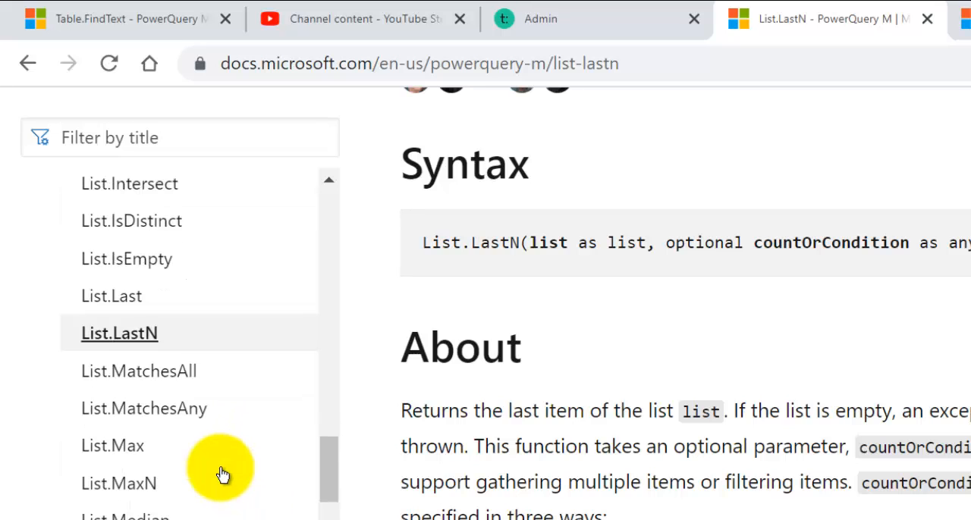
scroll(219, 470, "up", 4)
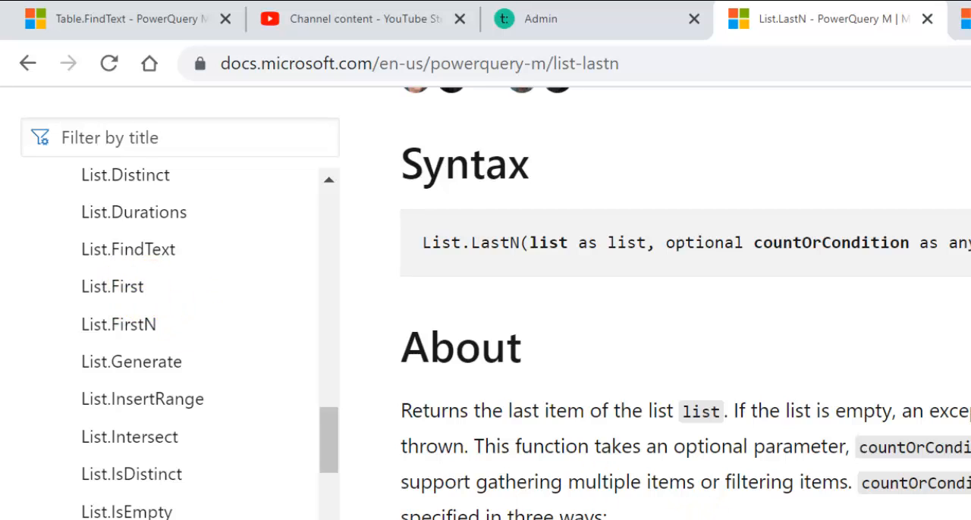
key("alt+Tab")
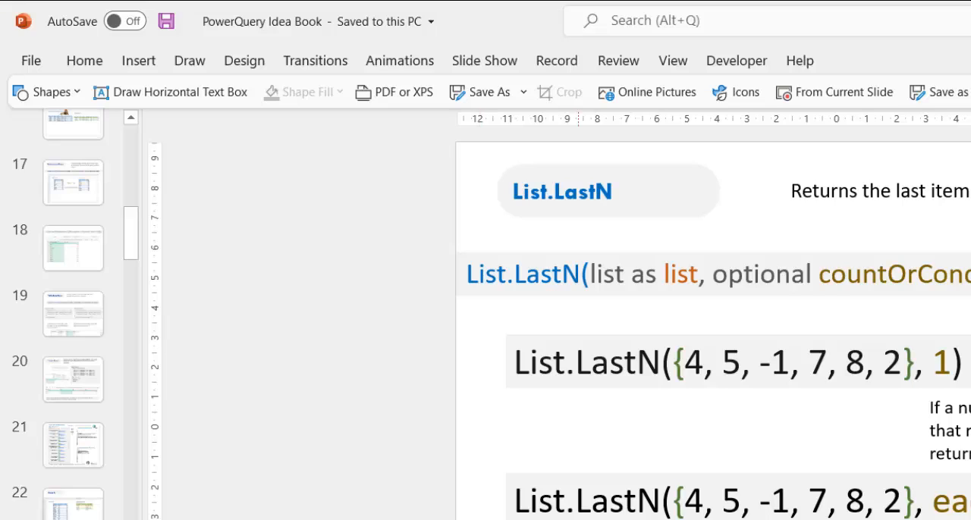